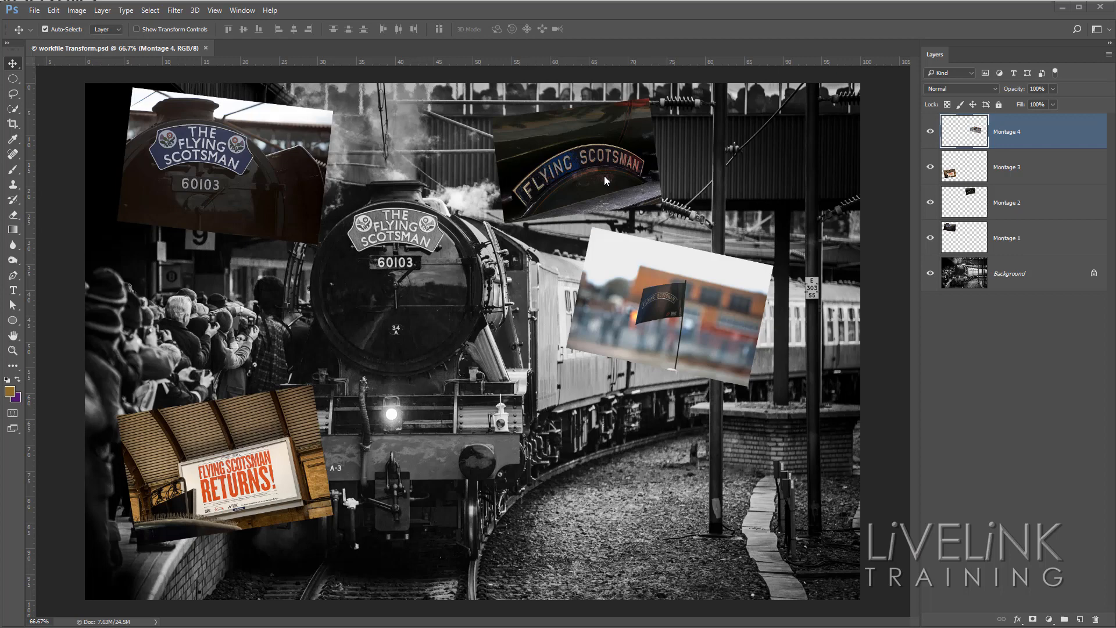
Open the layer style settings for the Montage 1 layer and enable its Stroke effect.
{"action": "left_click", "coordinate": [1040, 244]}
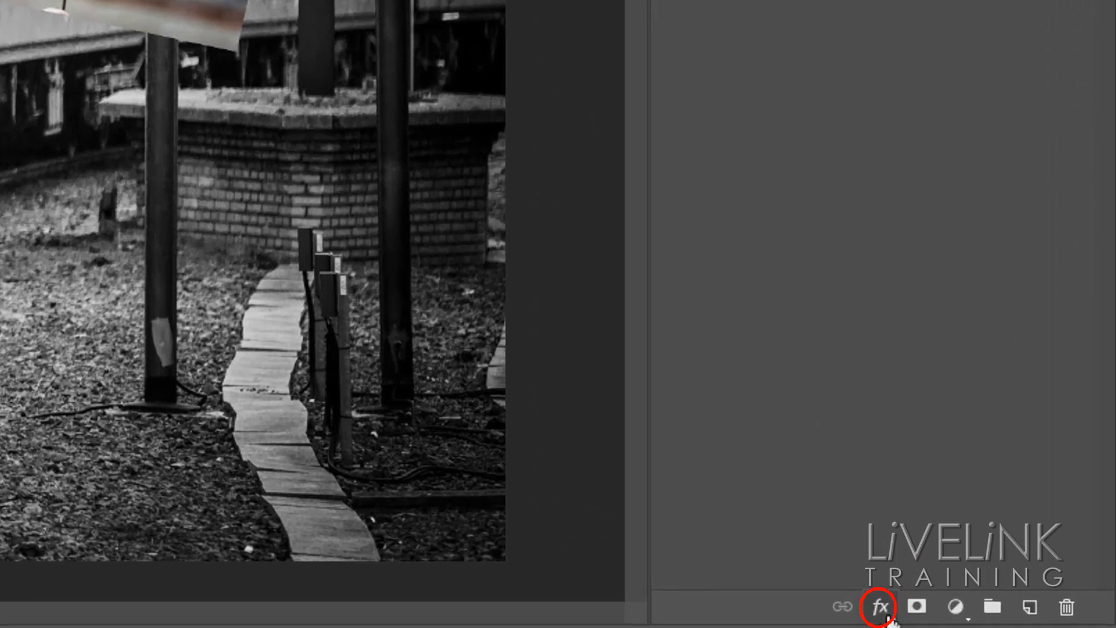
{"action": "left_click", "coordinate": [881, 608]}
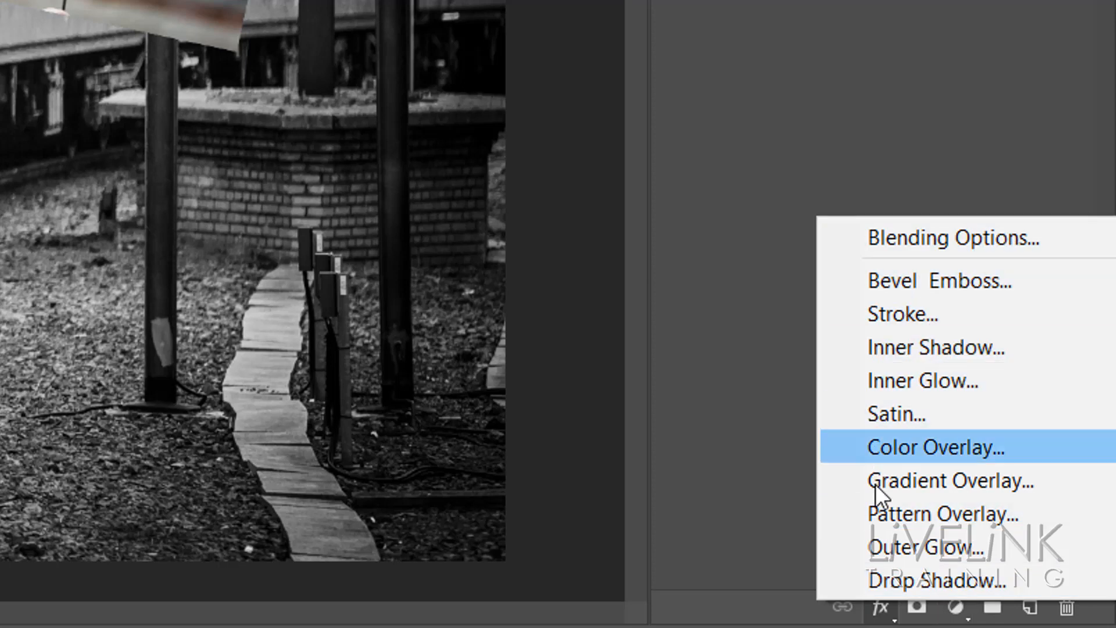
{"action": "left_click", "coordinate": [923, 235]}
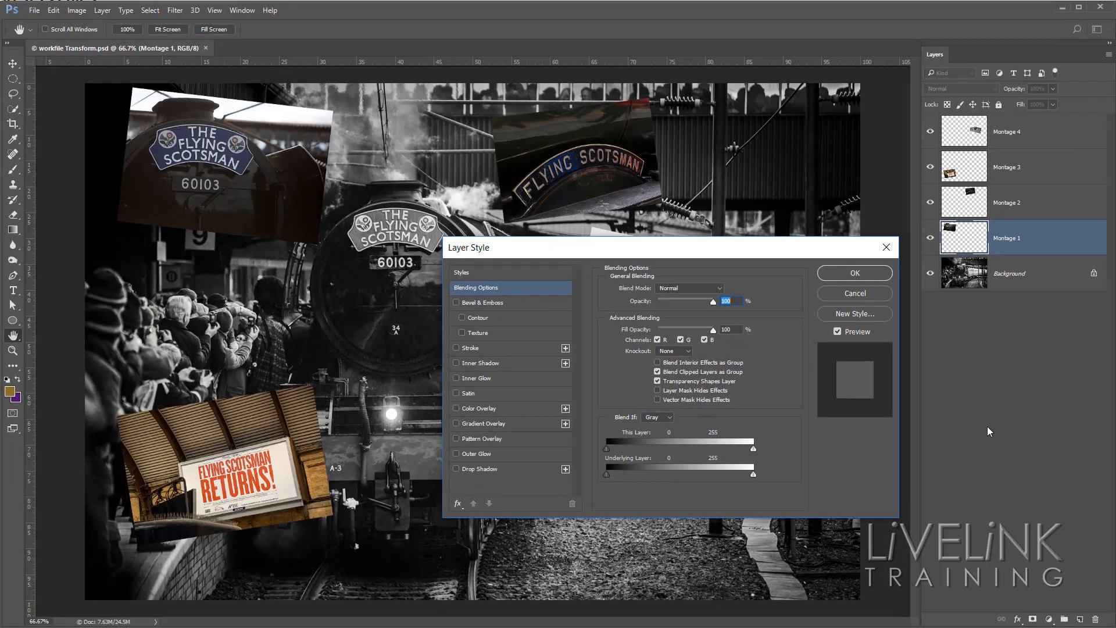
{"action": "left_click_drag", "start_coordinate": [674, 258], "coordinate": [872, 65]}
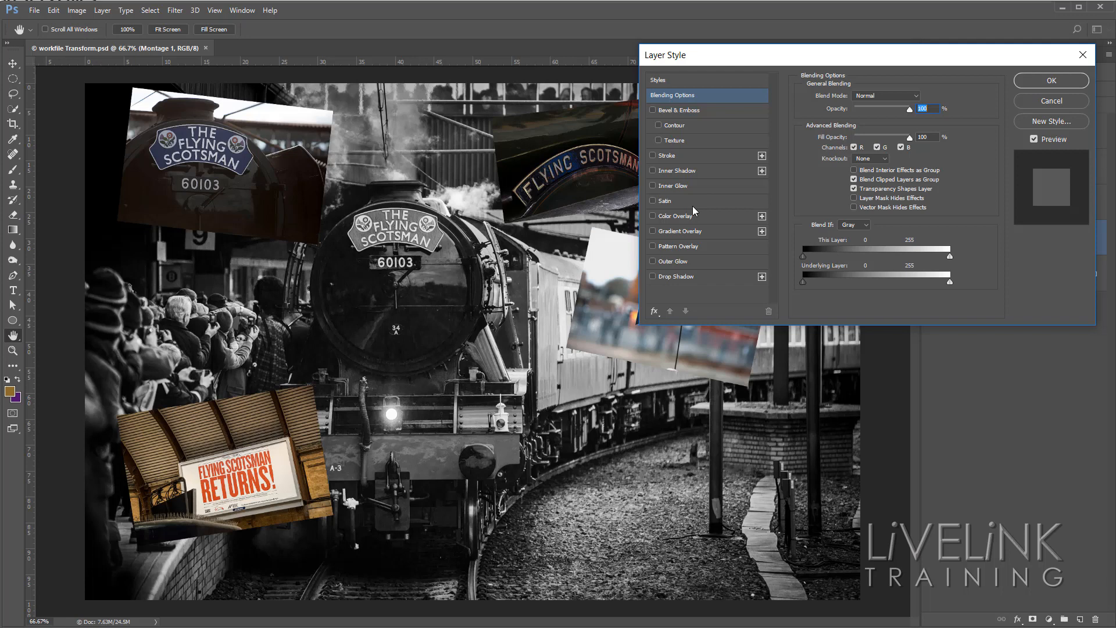
{"action": "left_click", "coordinate": [700, 156]}
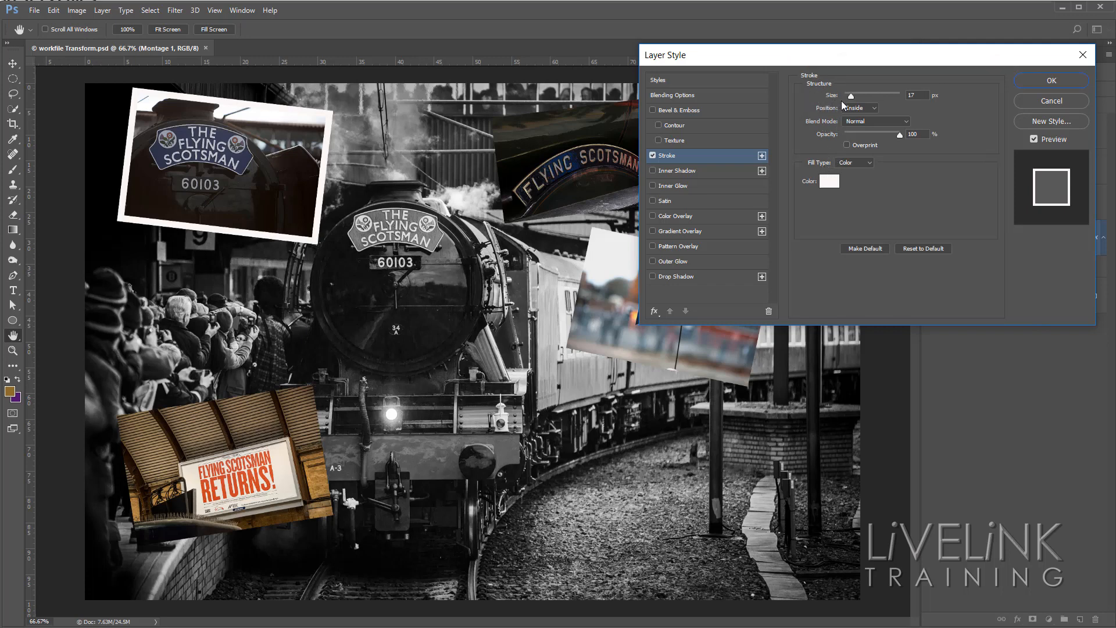
Try stroke sizes of 10 px and 24 px on the Montage 1 photo.
{"action": "mouse_move", "coordinate": [851, 98]}
{"action": "left_mouse_down"}
{"action": "mouse_move", "coordinate": [864, 98]}
{"action": "mouse_move", "coordinate": [851, 99]}
{"action": "left_mouse_up"}
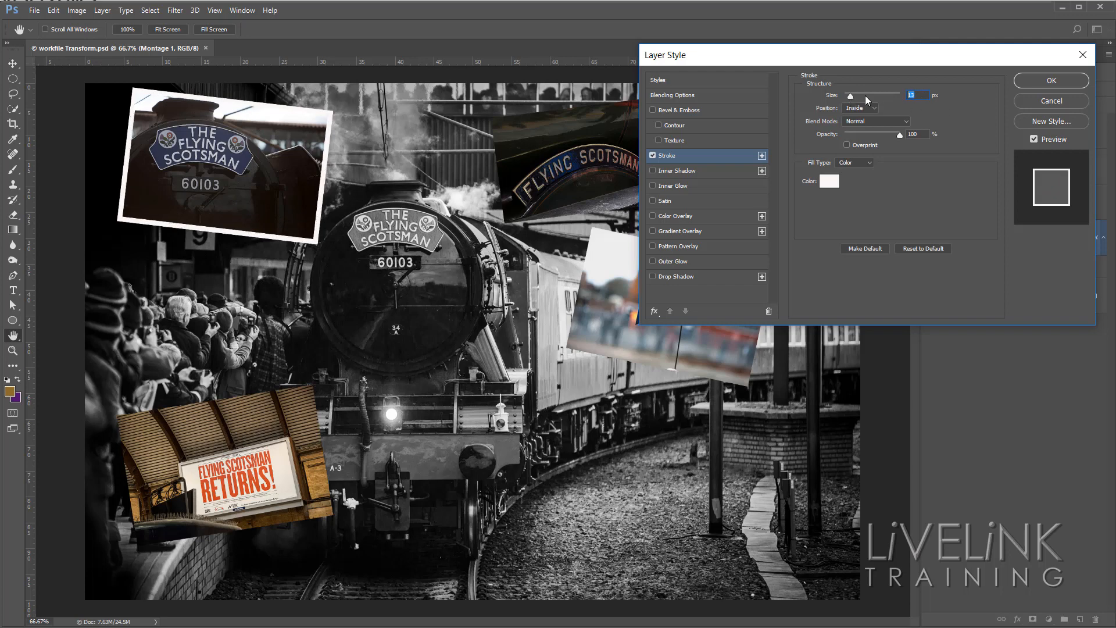
{"action": "type", "text": "10"}
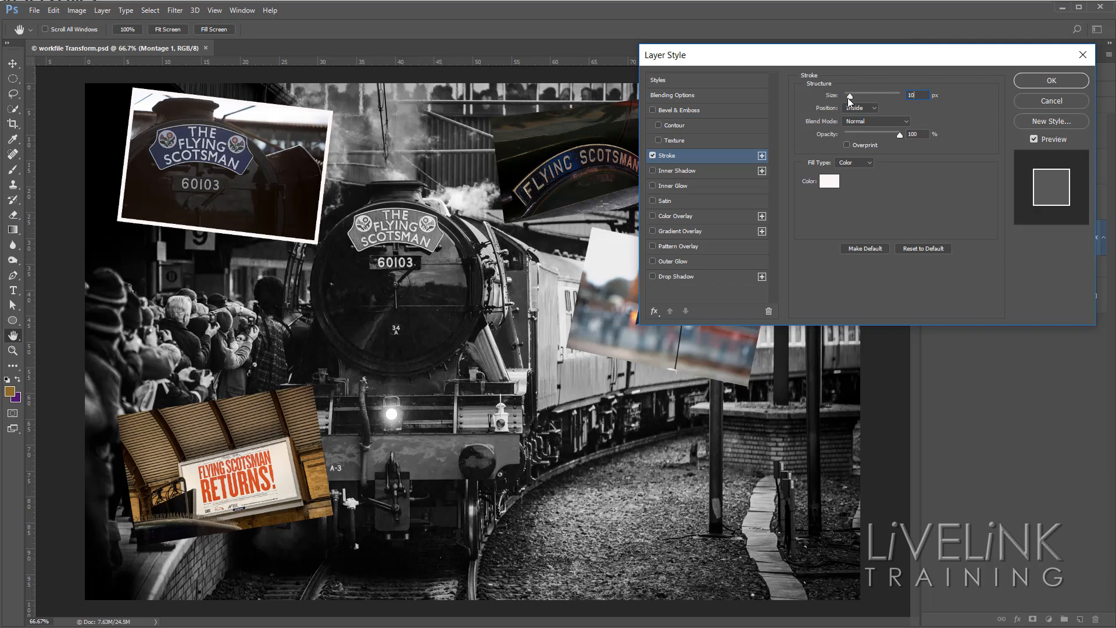
{"action": "left_click_drag", "start_coordinate": [849, 97], "coordinate": [852, 97]}
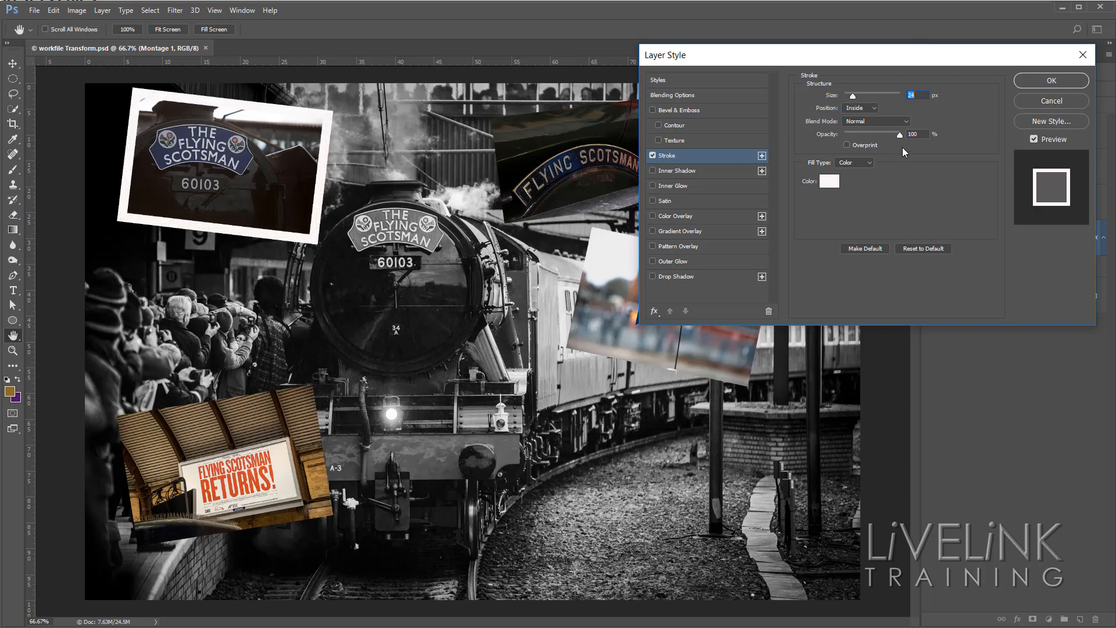
Compare the Outside and Center stroke positions, and return the stroke to Inside.
{"action": "left_click", "coordinate": [875, 110]}
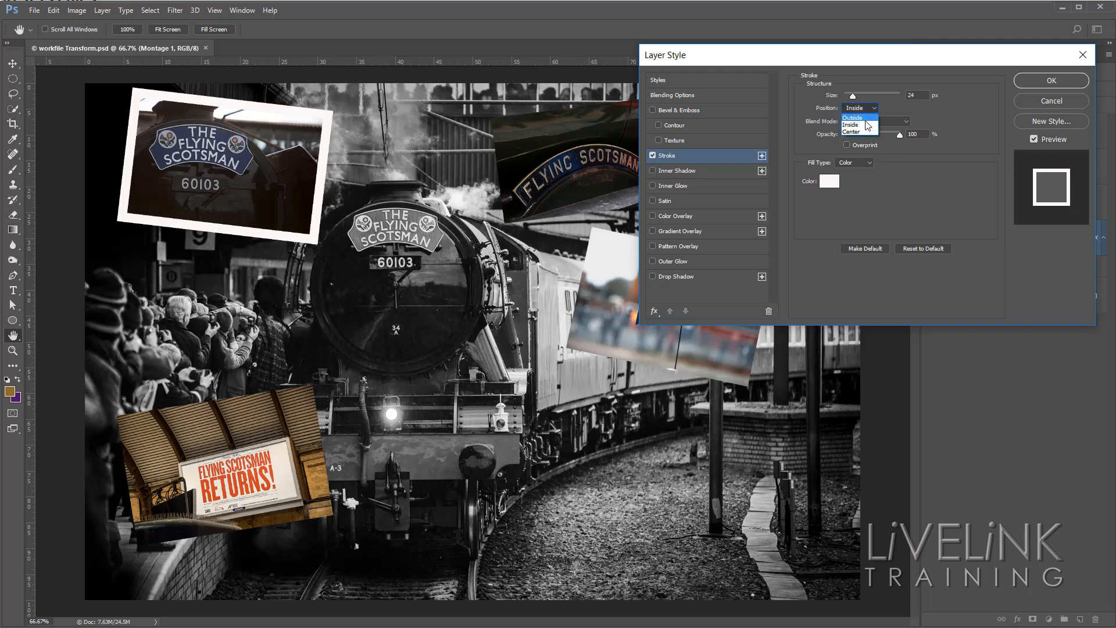
{"action": "left_click", "coordinate": [867, 125]}
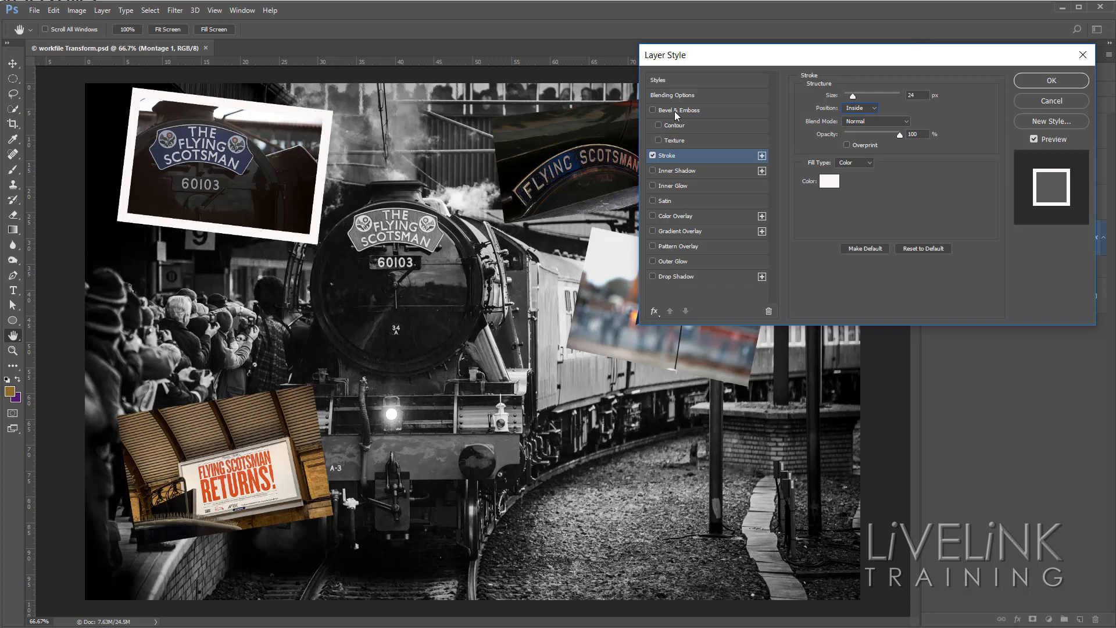
{"action": "left_click", "coordinate": [877, 108]}
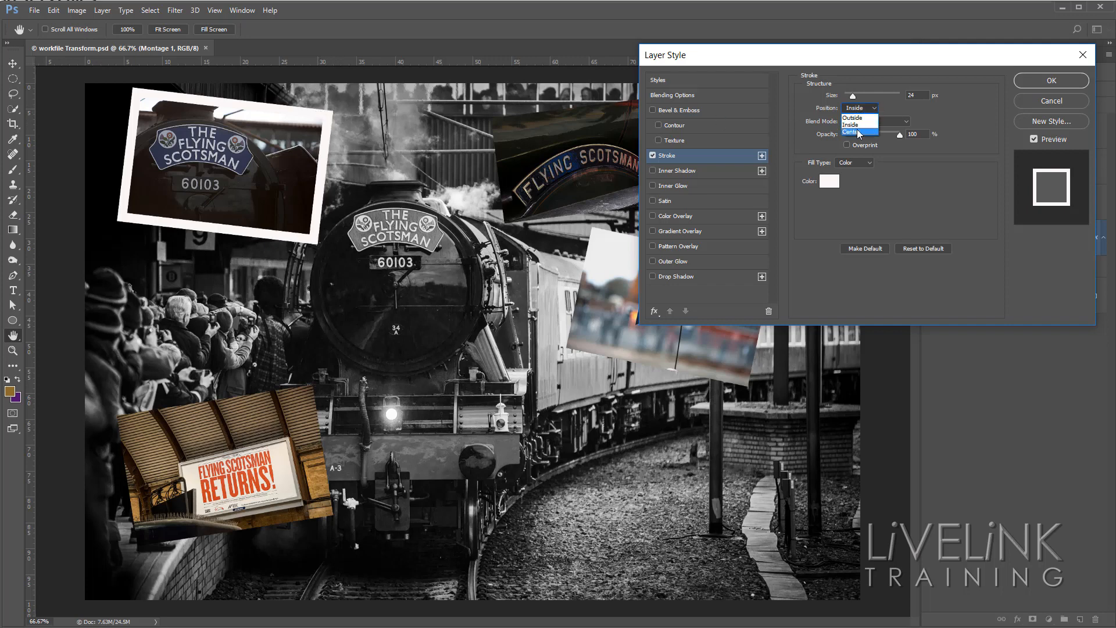
{"action": "left_click", "coordinate": [867, 118]}
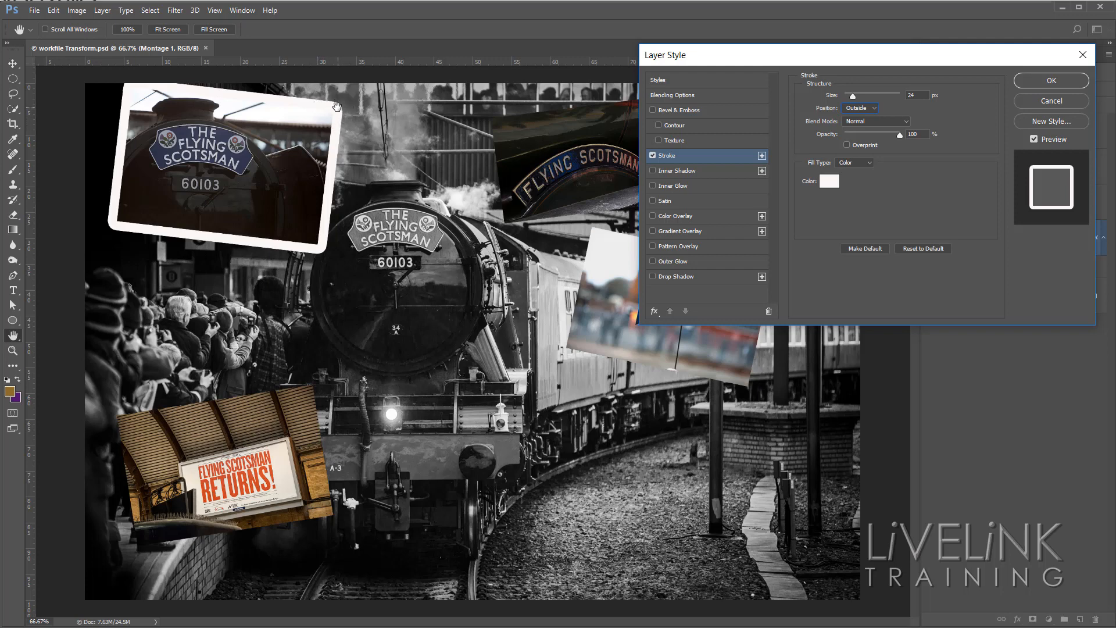
{"action": "left_click", "coordinate": [859, 108]}
{"action": "left_click", "coordinate": [852, 132]}
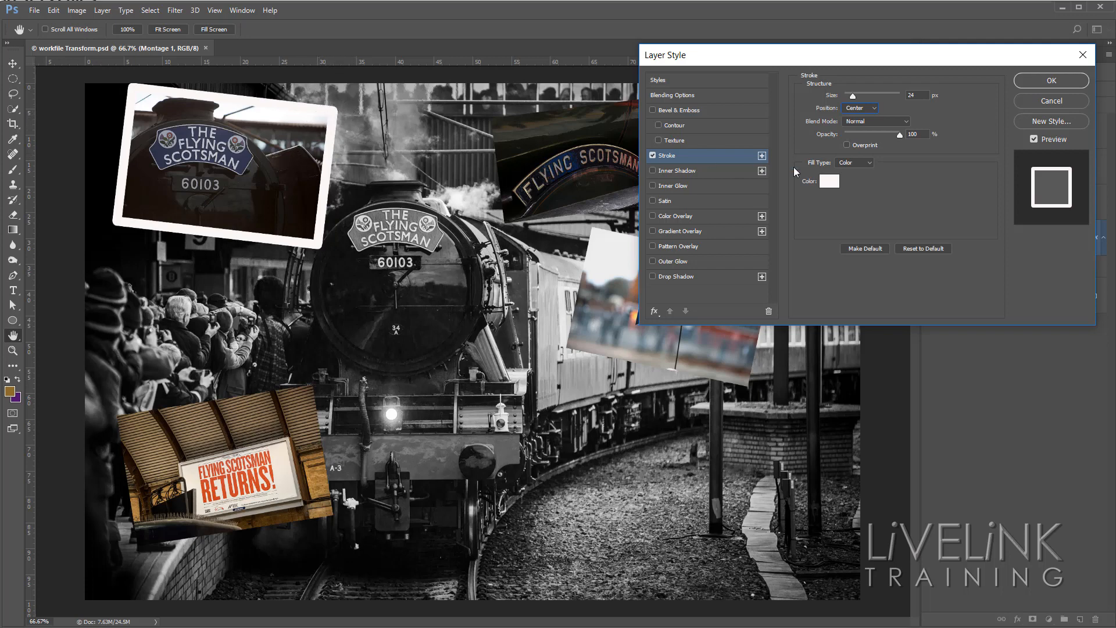
{"action": "left_click", "coordinate": [873, 110]}
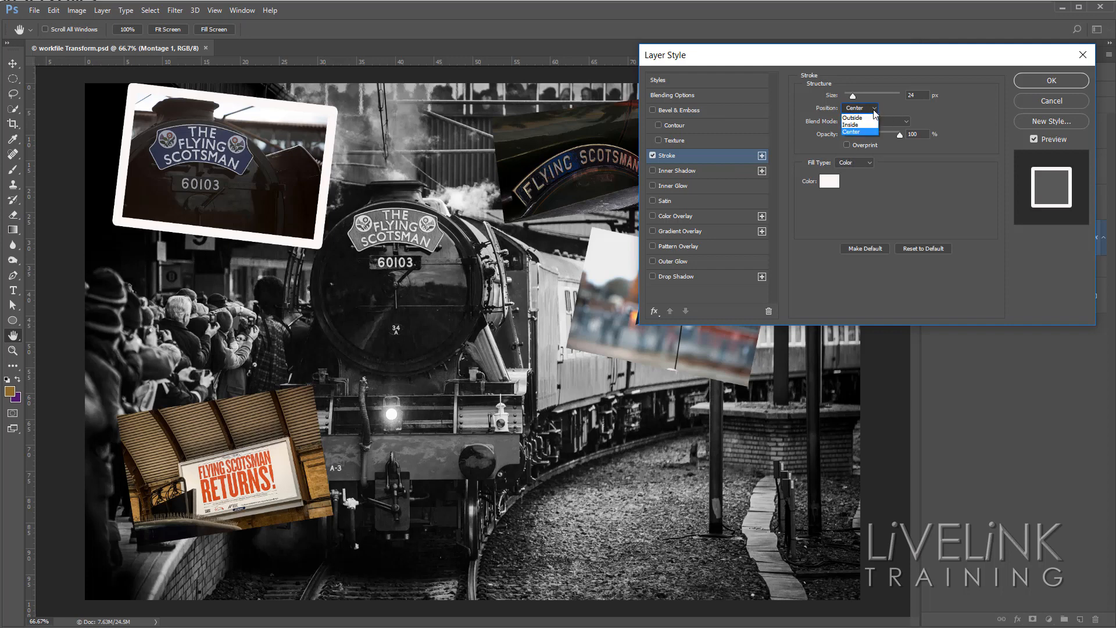
{"action": "left_click", "coordinate": [857, 125]}
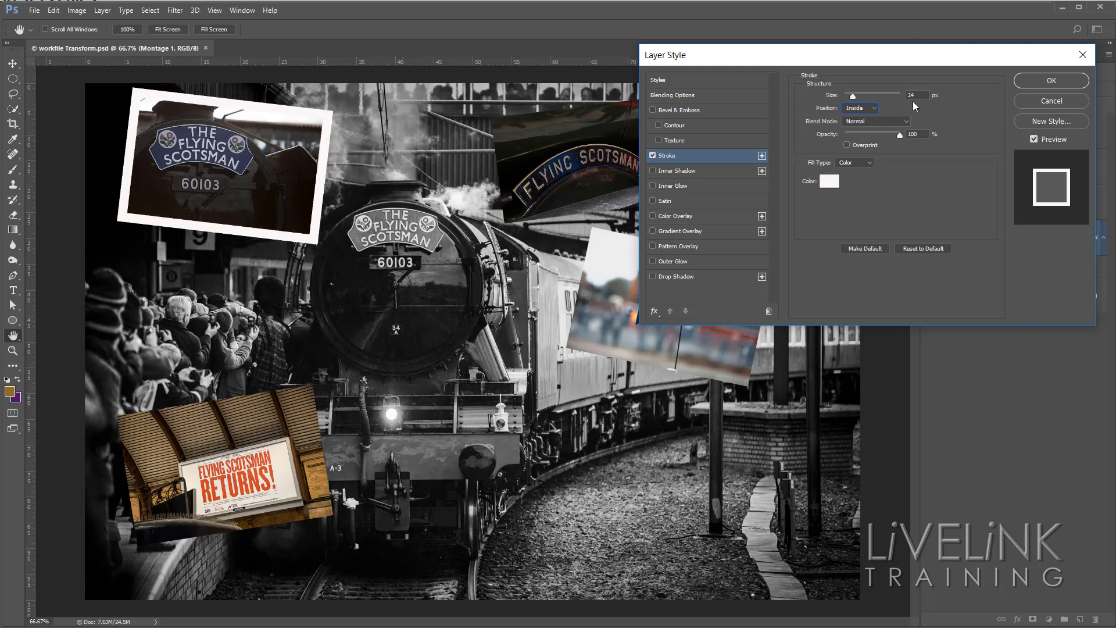
Set the stroke size to 20 px and, after testing black, choose near-white fcfbfb as its colour.
{"action": "left_click_drag", "start_coordinate": [913, 96], "coordinate": [875, 97]}
{"action": "type", "text": "20"}
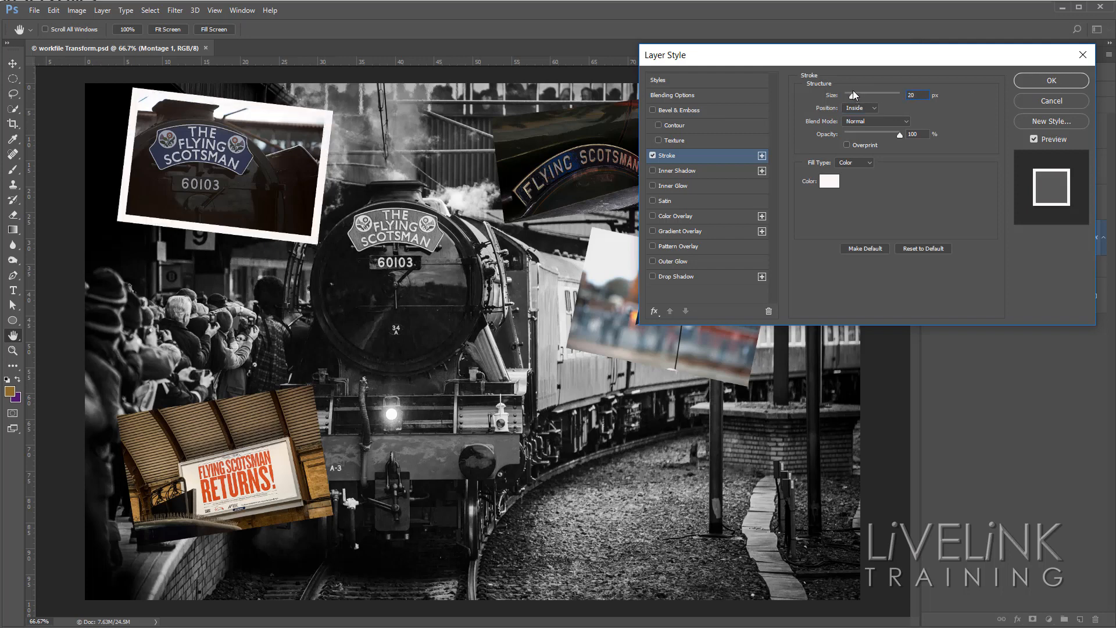
{"action": "left_click", "coordinate": [832, 182]}
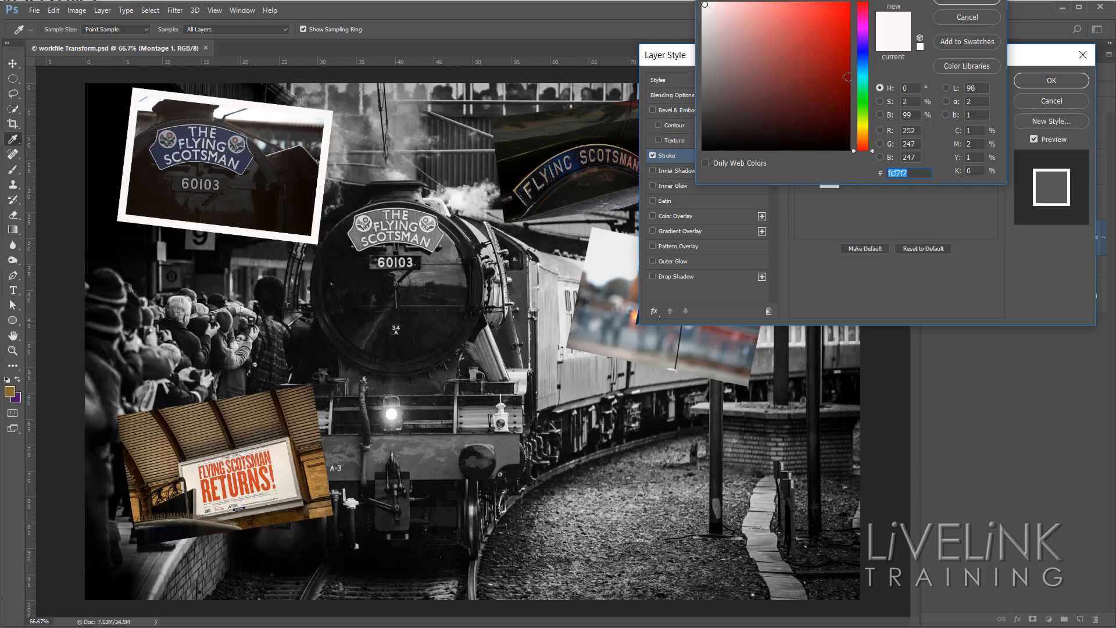
{"action": "left_click", "coordinate": [704, 147]}
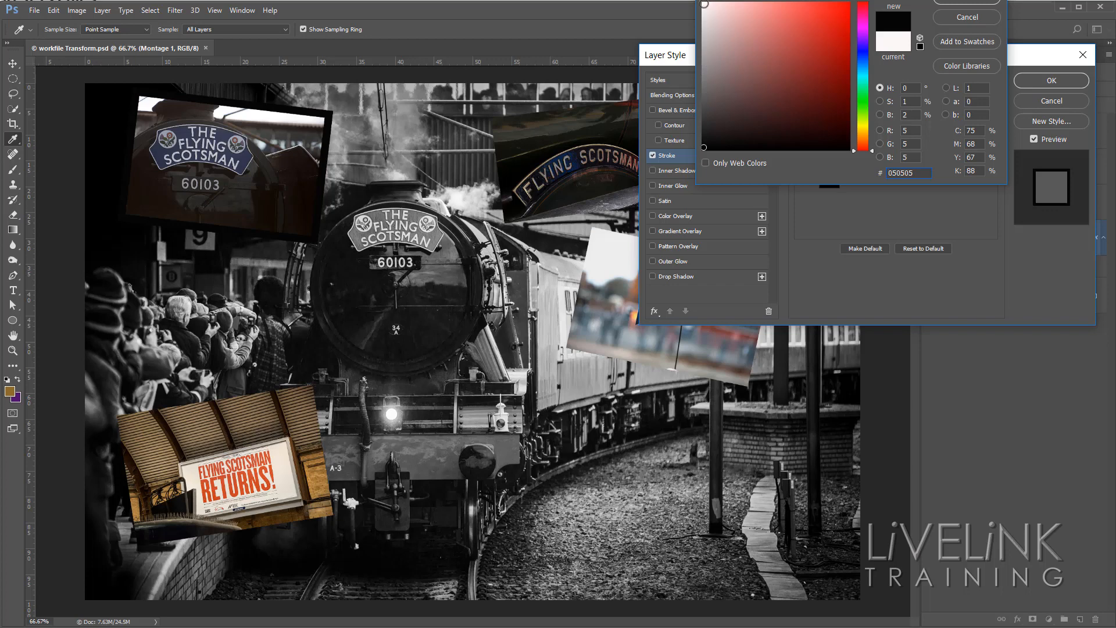
{"action": "left_click", "coordinate": [704, 4]}
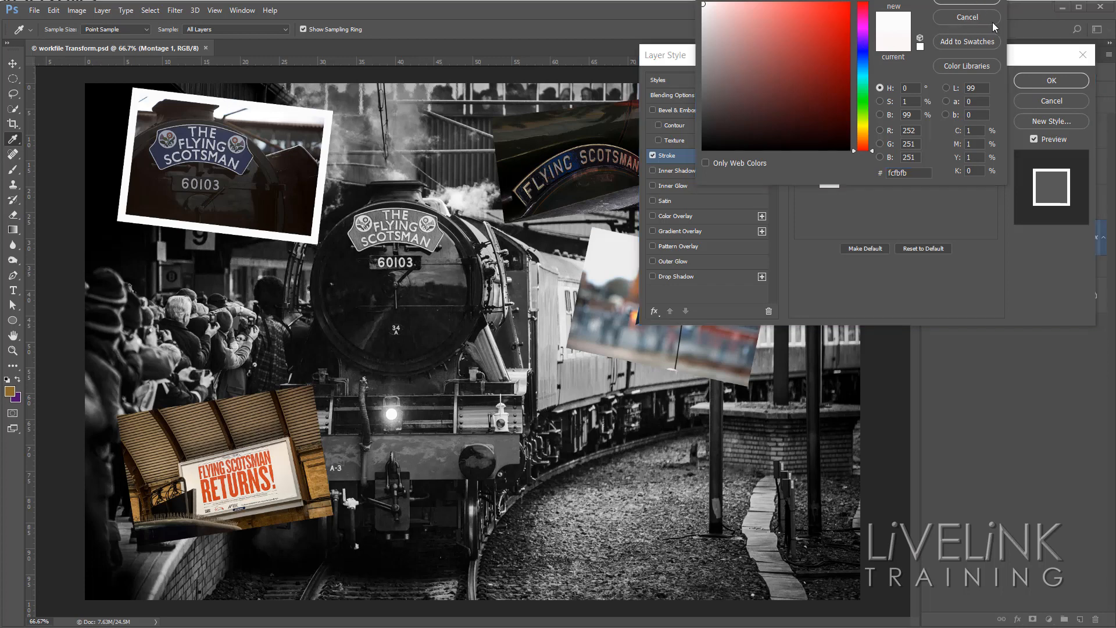
{"action": "left_click", "coordinate": [972, 2]}
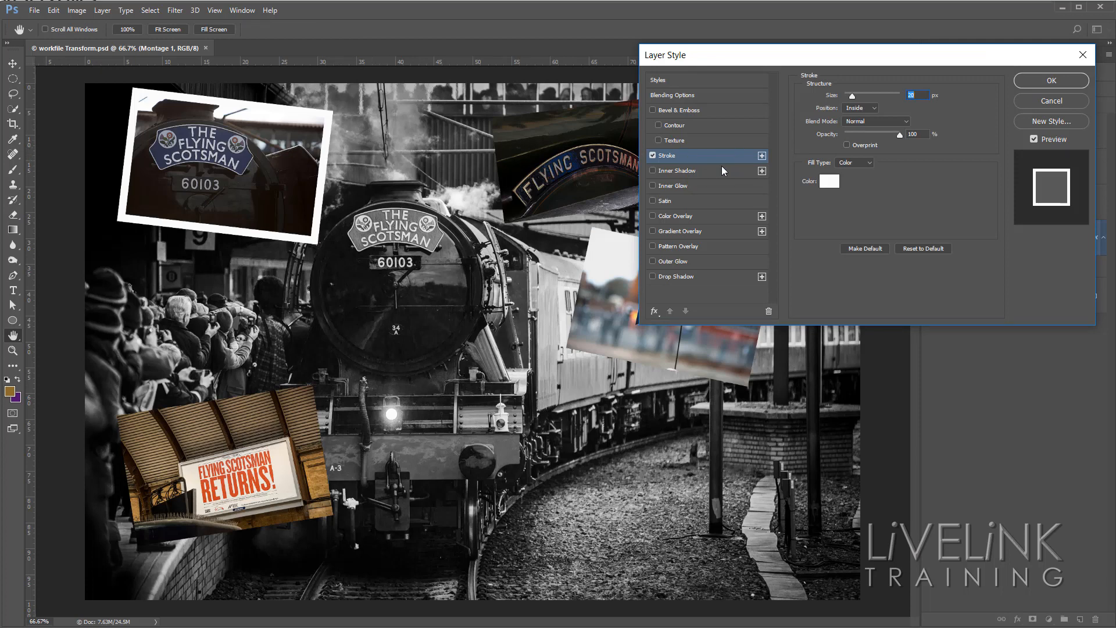
Add a Drop Shadow to the Montage 1 layer with a distance of 17 px, spread of 14% and size of 27 px.
{"action": "left_click", "coordinate": [710, 276]}
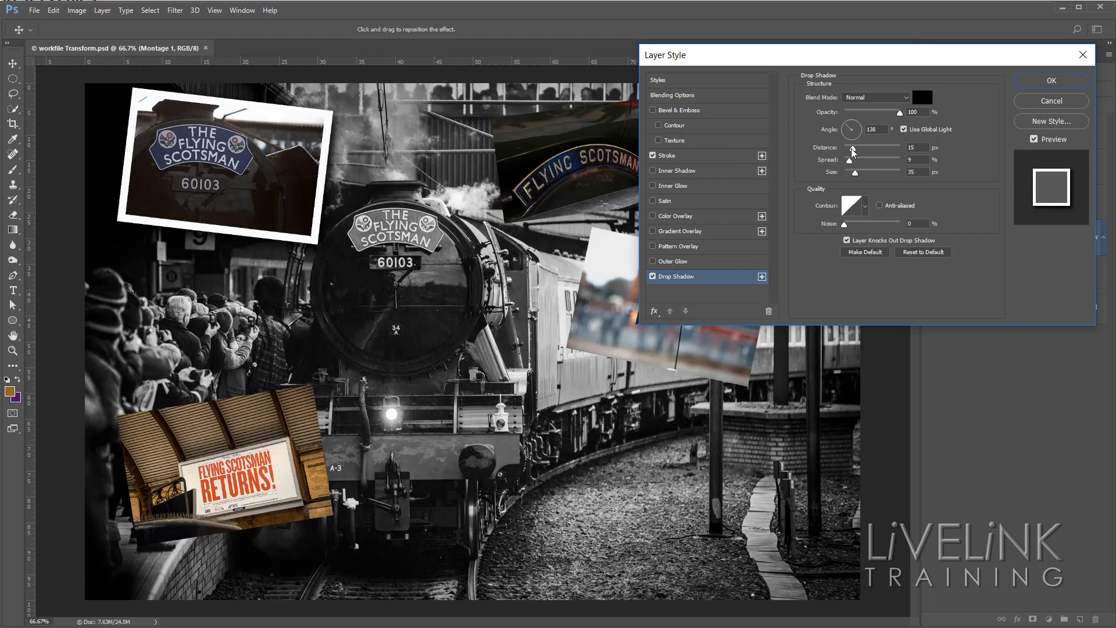
{"action": "mouse_move", "coordinate": [853, 149]}
{"action": "left_mouse_down"}
{"action": "mouse_move", "coordinate": [875, 158]}
{"action": "mouse_move", "coordinate": [860, 167]}
{"action": "left_mouse_up"}
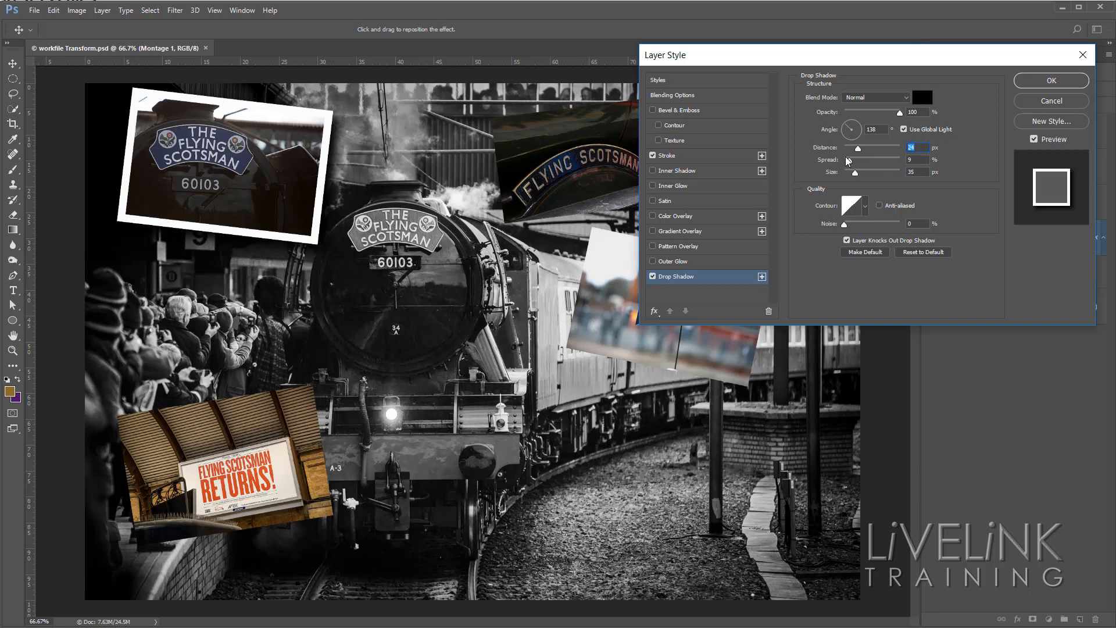
{"action": "left_click_drag", "start_coordinate": [849, 163], "coordinate": [851, 178]}
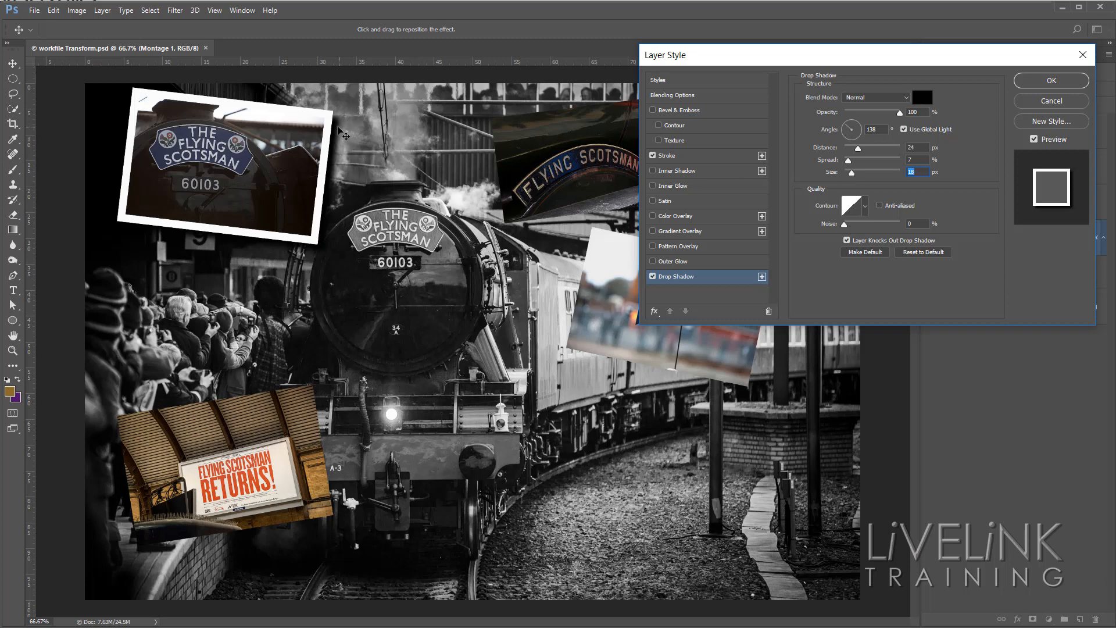
{"action": "mouse_move", "coordinate": [343, 136]}
{"action": "left_mouse_down"}
{"action": "mouse_move", "coordinate": [377, 139]}
{"action": "mouse_move", "coordinate": [342, 135]}
{"action": "left_mouse_up"}
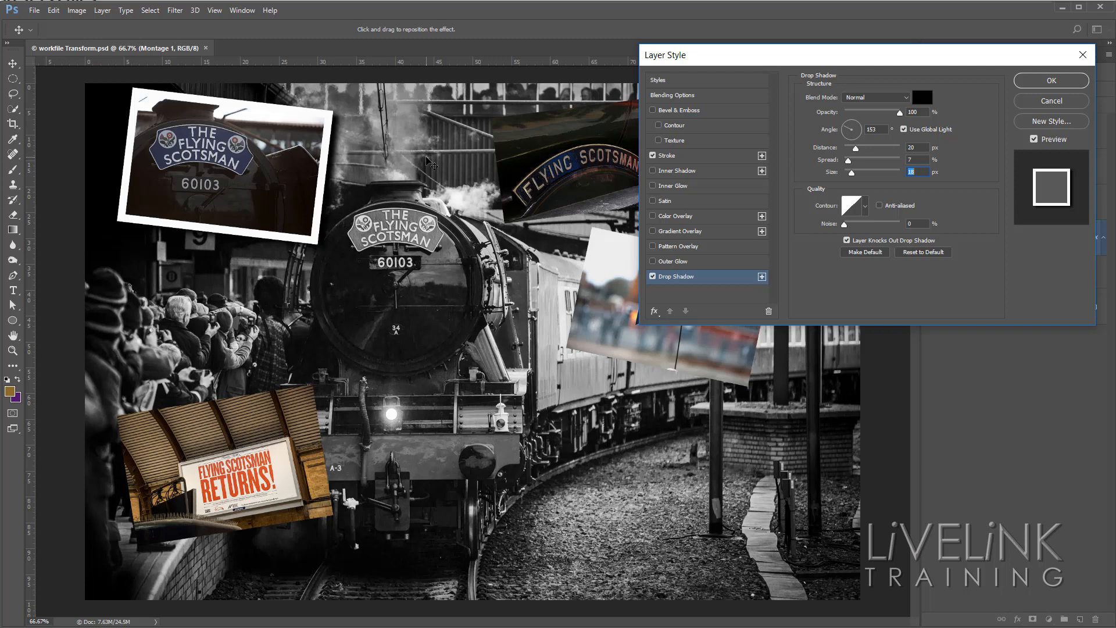
{"action": "mouse_move", "coordinate": [848, 166]}
{"action": "left_mouse_down"}
{"action": "mouse_move", "coordinate": [859, 173]}
{"action": "mouse_move", "coordinate": [855, 151]}
{"action": "left_mouse_up"}
{"action": "left_click", "coordinate": [856, 149]}
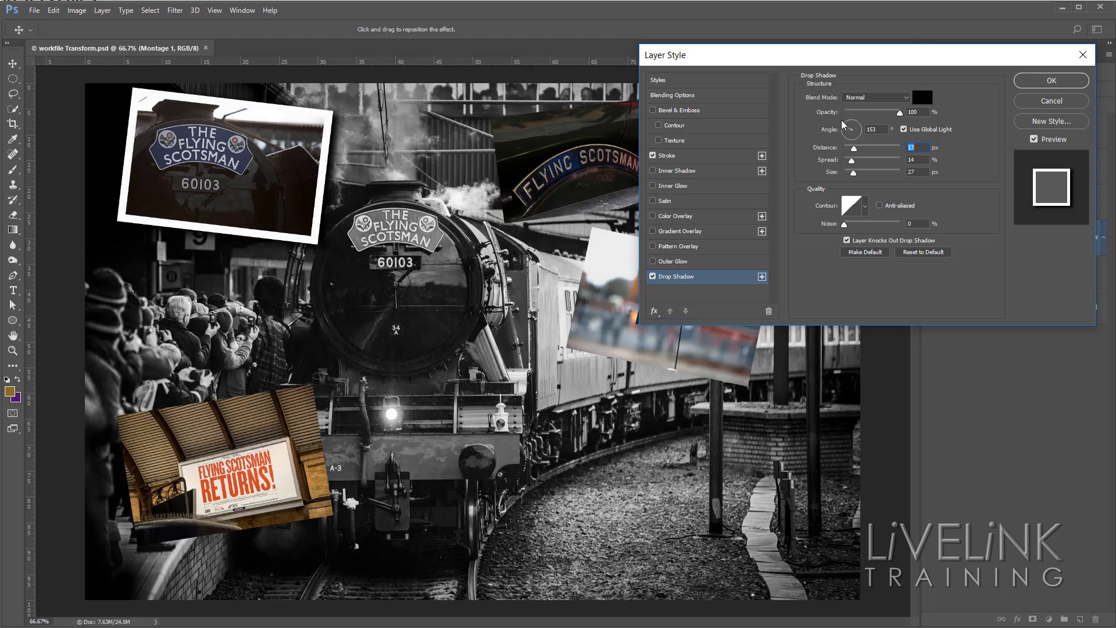
Set the drop shadow's angle to 123° with 100% opacity and apply the layer style.
{"action": "left_click_drag", "start_coordinate": [846, 129], "coordinate": [866, 125]}
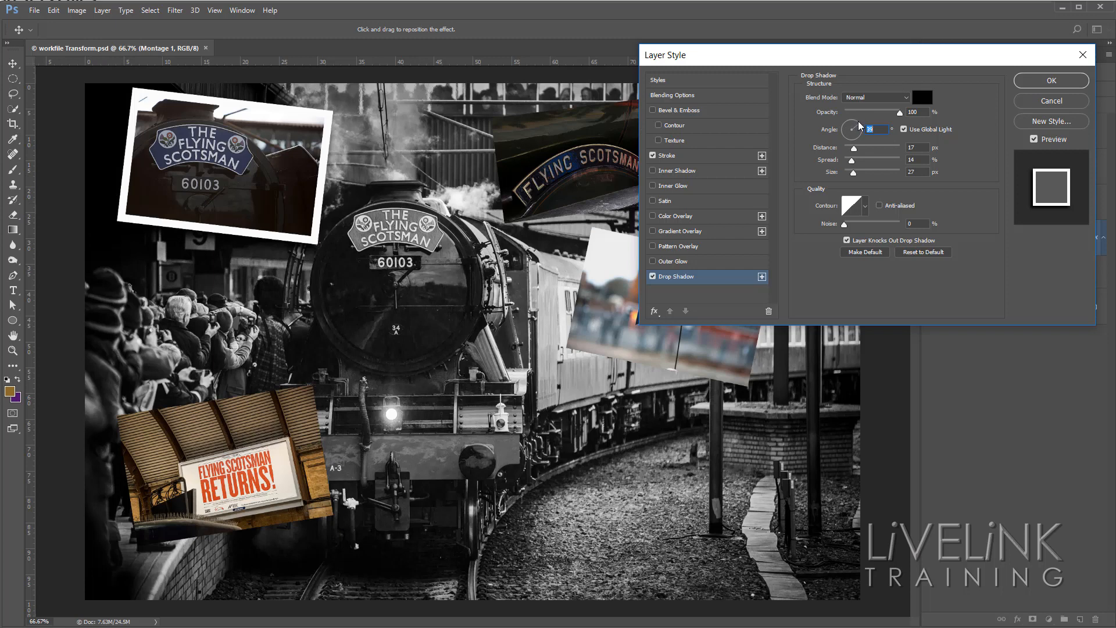
{"action": "left_click_drag", "start_coordinate": [861, 127], "coordinate": [843, 124]}
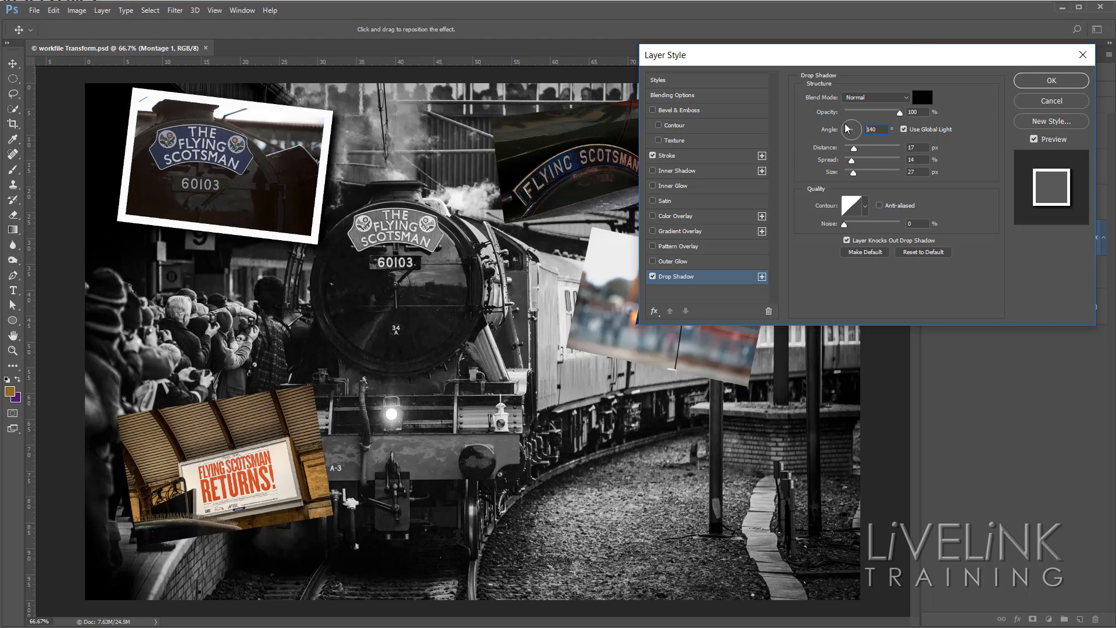
{"action": "left_click_drag", "start_coordinate": [849, 126], "coordinate": [850, 128]}
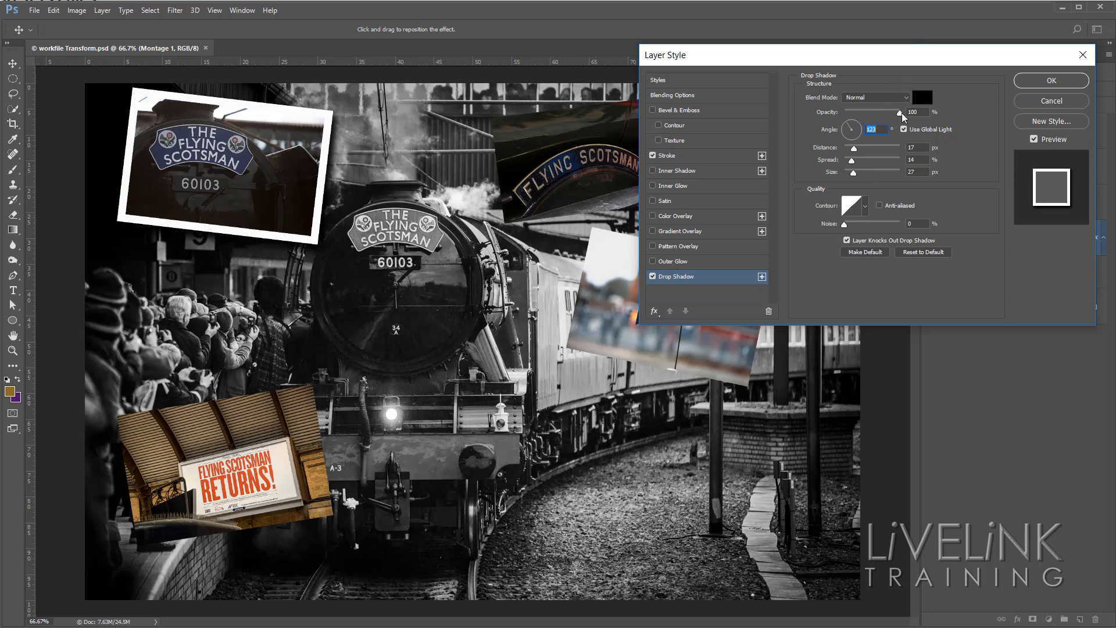
{"action": "mouse_move", "coordinate": [900, 113]}
{"action": "left_mouse_down"}
{"action": "mouse_move", "coordinate": [859, 123]}
{"action": "mouse_move", "coordinate": [910, 110]}
{"action": "left_mouse_up"}
{"action": "left_click", "coordinate": [1055, 83]}
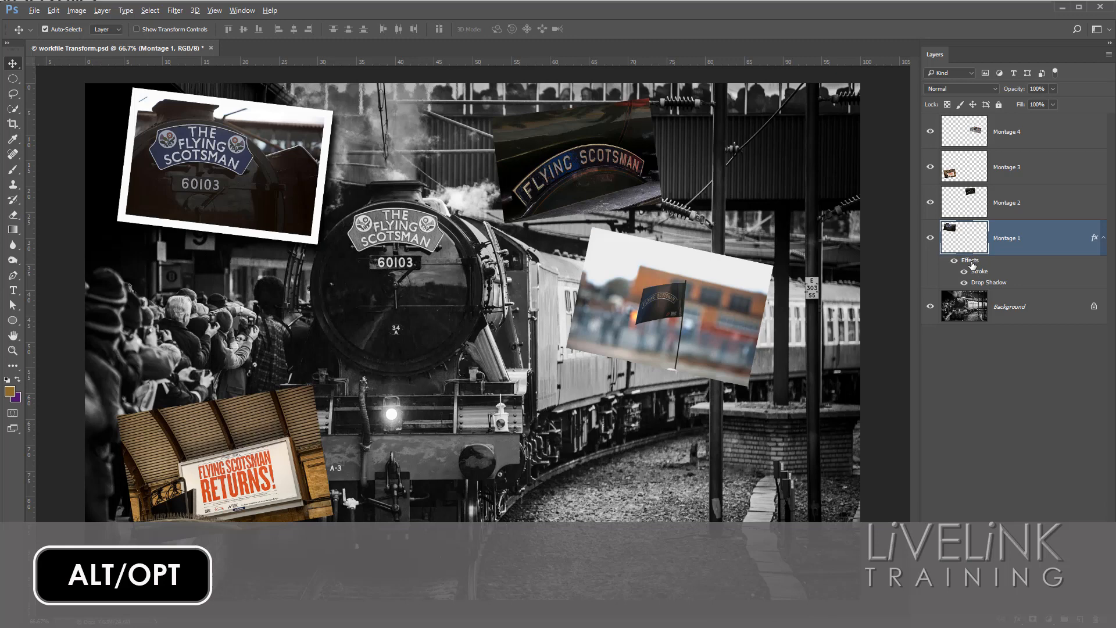
Copy the stroke and drop shadow effects from Montage 1 to the Montage 2, Montage 3 and Montage 4 layers.
{"action": "mouse_move", "coordinate": [972, 264]}
{"action": "left_mouse_down"}
{"action": "mouse_move", "coordinate": [1050, 200]}
{"action": "mouse_move", "coordinate": [1038, 202]}
{"action": "left_mouse_up"}
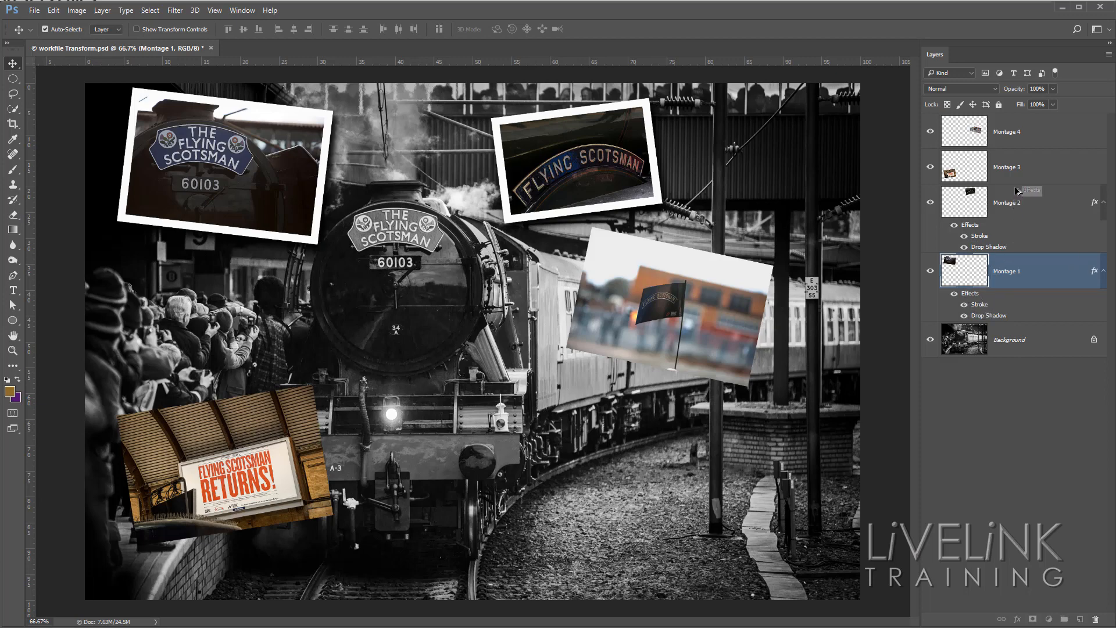
{"action": "left_click_drag", "start_coordinate": [1024, 169], "coordinate": [1023, 170]}
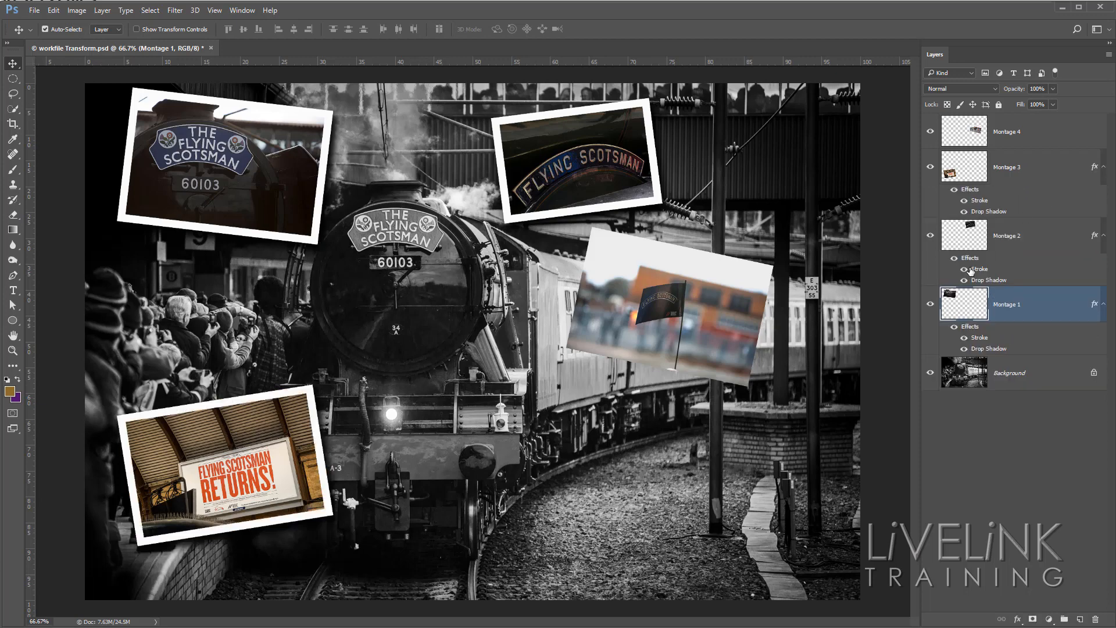
{"action": "mouse_move", "coordinate": [970, 326]}
{"action": "left_mouse_down"}
{"action": "mouse_move", "coordinate": [1028, 211]}
{"action": "mouse_move", "coordinate": [1041, 131]}
{"action": "left_mouse_up"}
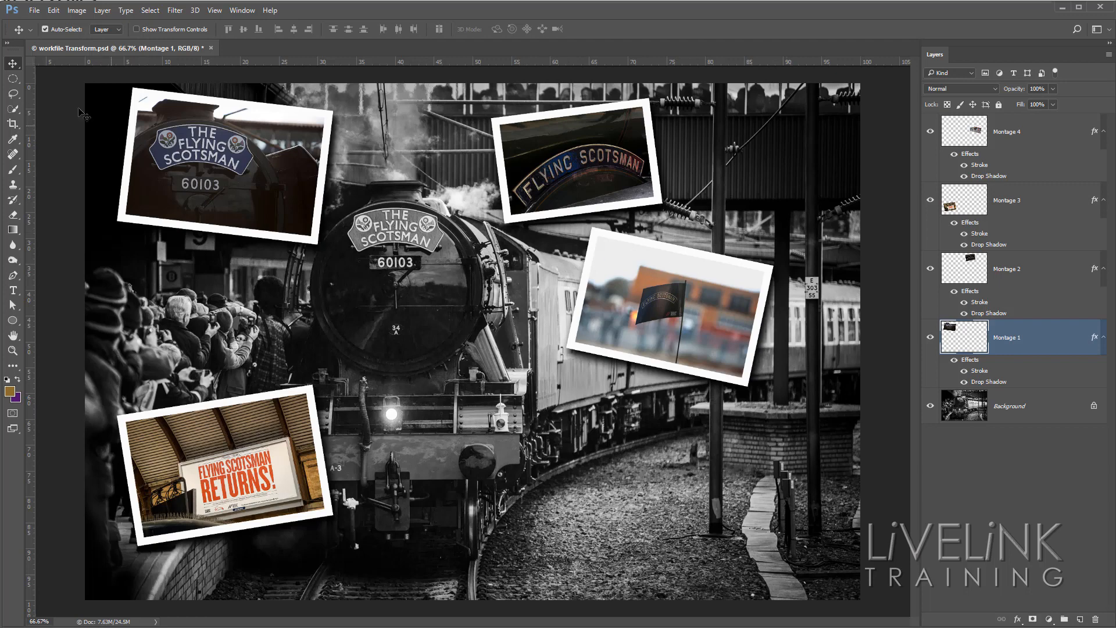
Move the Montage 4 flag photo slightly lower on the canvas with the Move tool.
{"action": "right_click", "coordinate": [12, 64]}
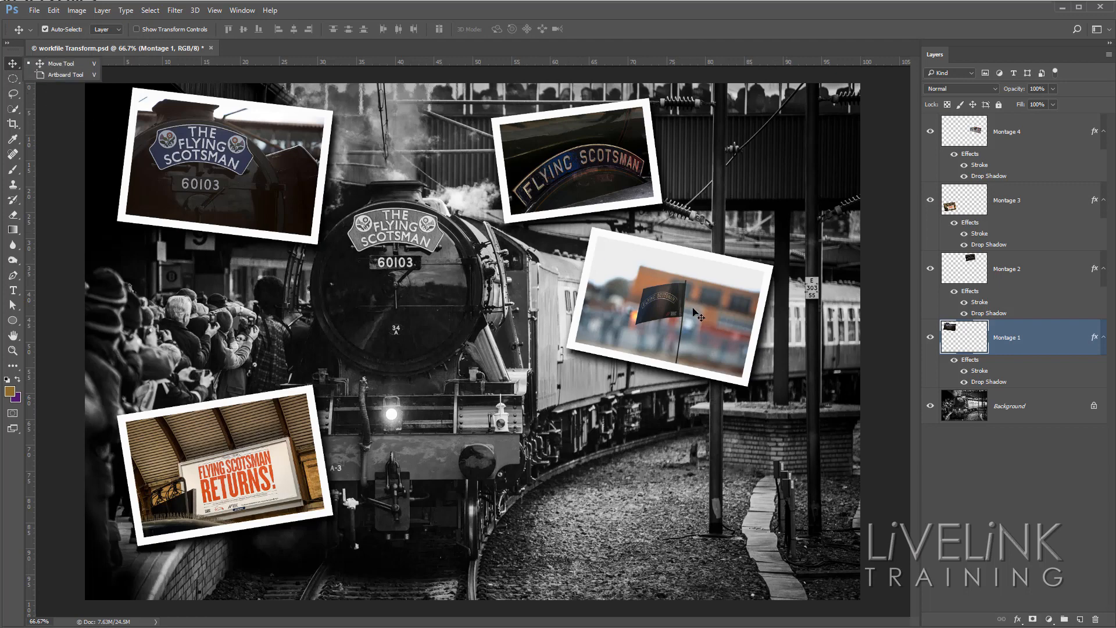
{"action": "left_click_drag", "start_coordinate": [697, 315], "coordinate": [756, 345]}
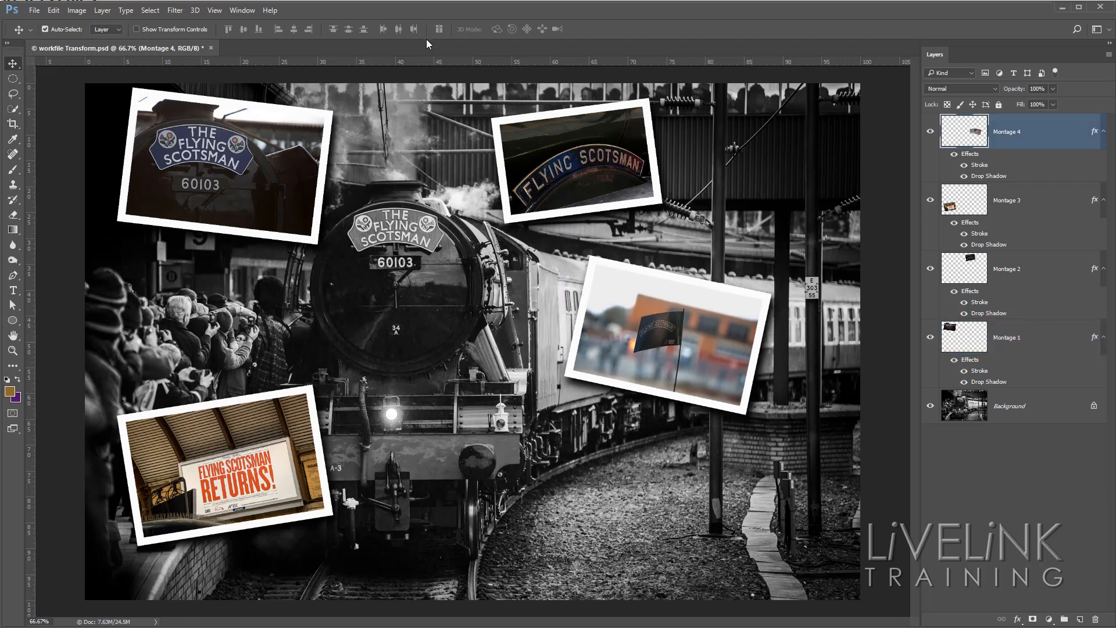
Enlarge the Montage 2 nameplate photo to about 115% with Free Transform, keeping its upper-left corner in place.
{"action": "left_click", "coordinate": [583, 162]}
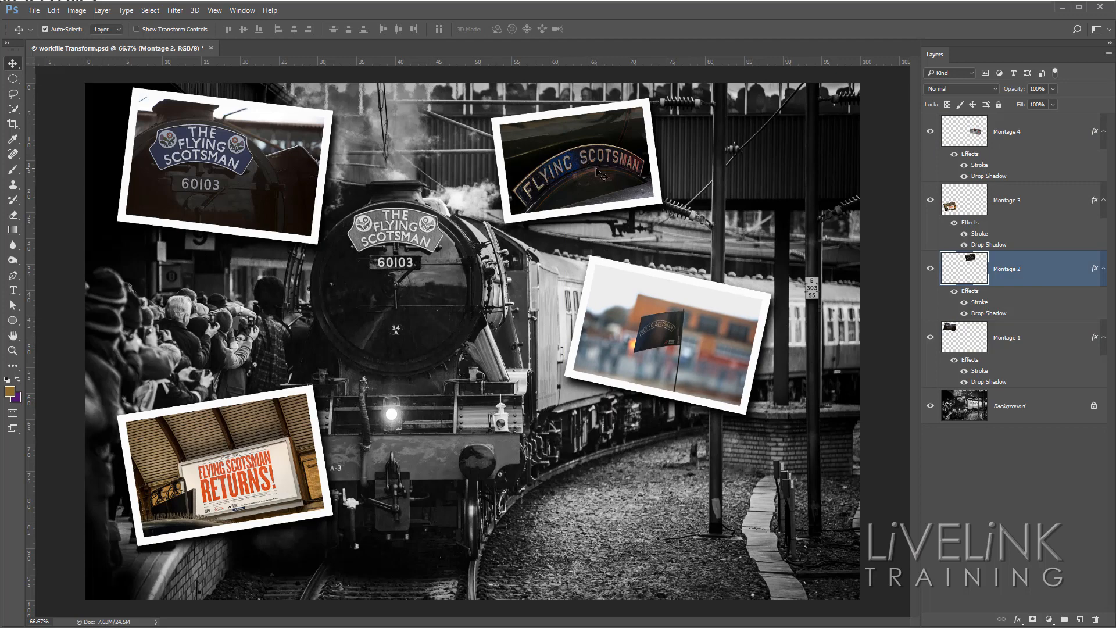
{"action": "key", "text": "ctrl+t"}
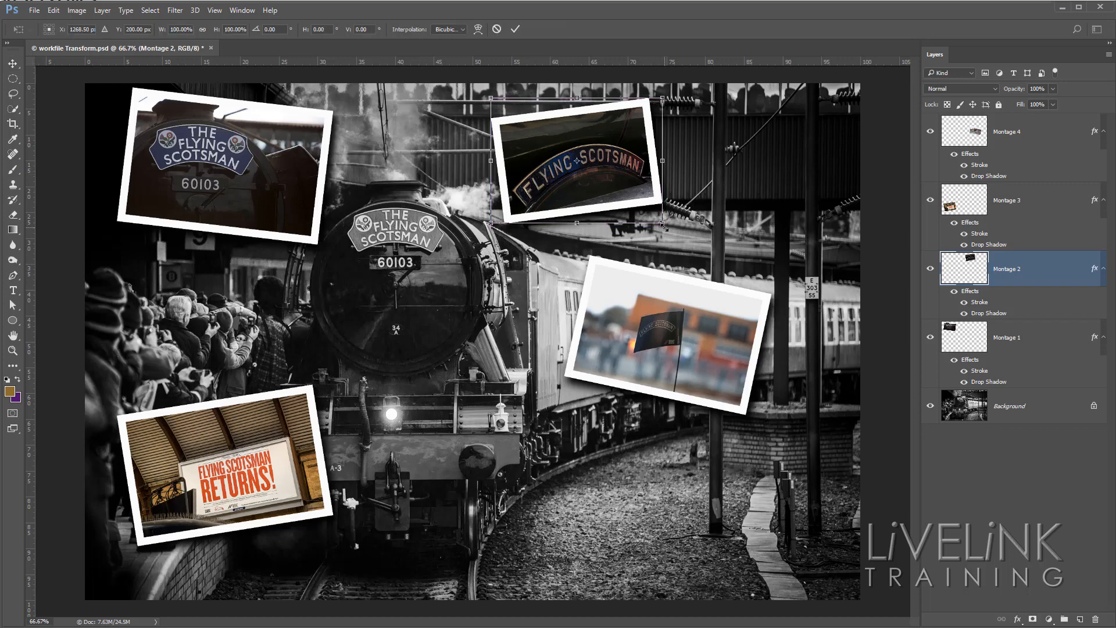
{"action": "left_click_drag", "start_coordinate": [664, 228], "coordinate": [685, 255]}
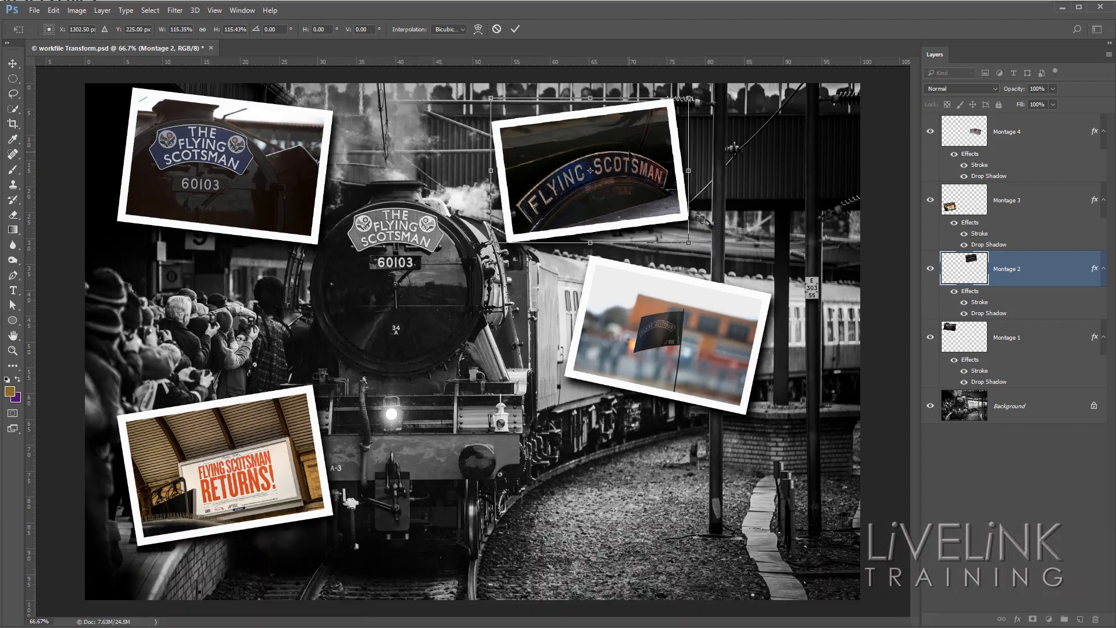
{"action": "left_click", "coordinate": [515, 29]}
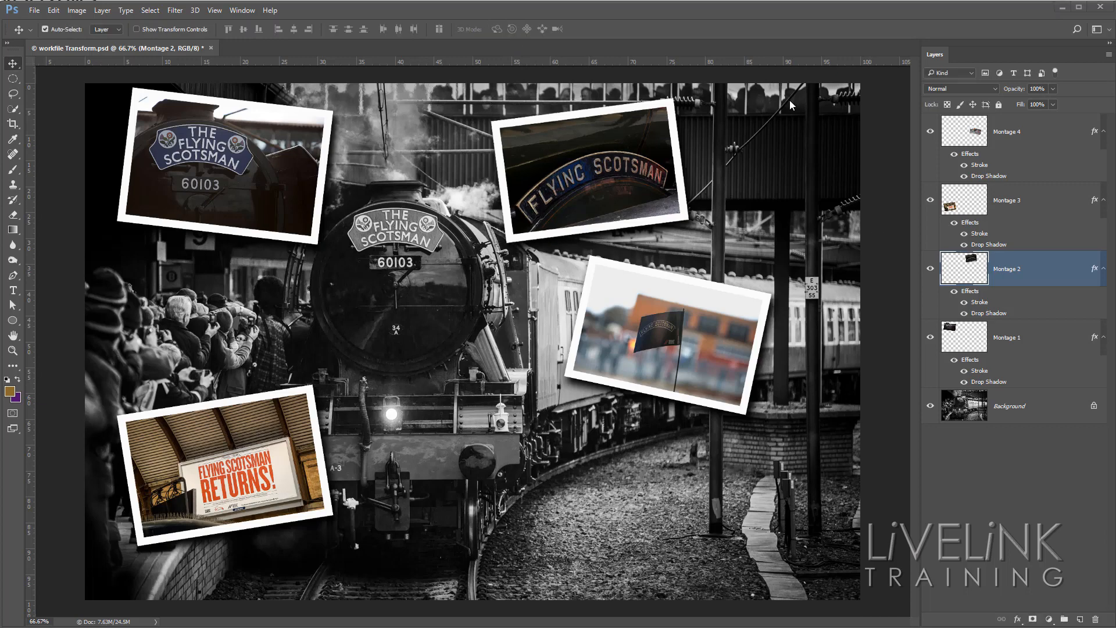